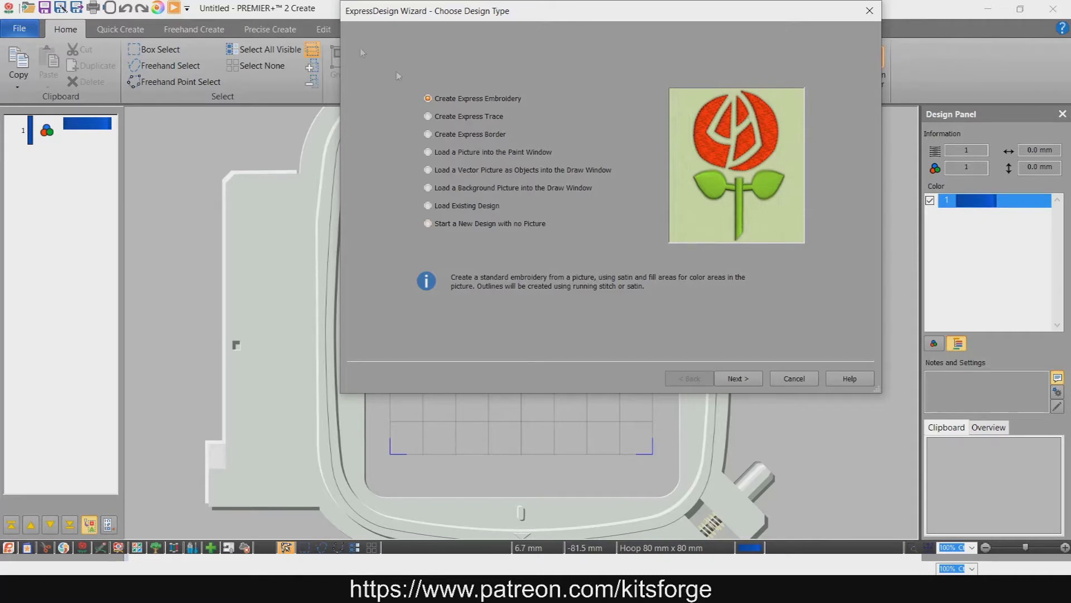
- Load the Celtic knot picture Screen-Shot-2015-07-06-at-10.03.02.png from the Desktop into the Paint Window using the design wizard
{"action": "left_click", "coordinate": [446, 156]}
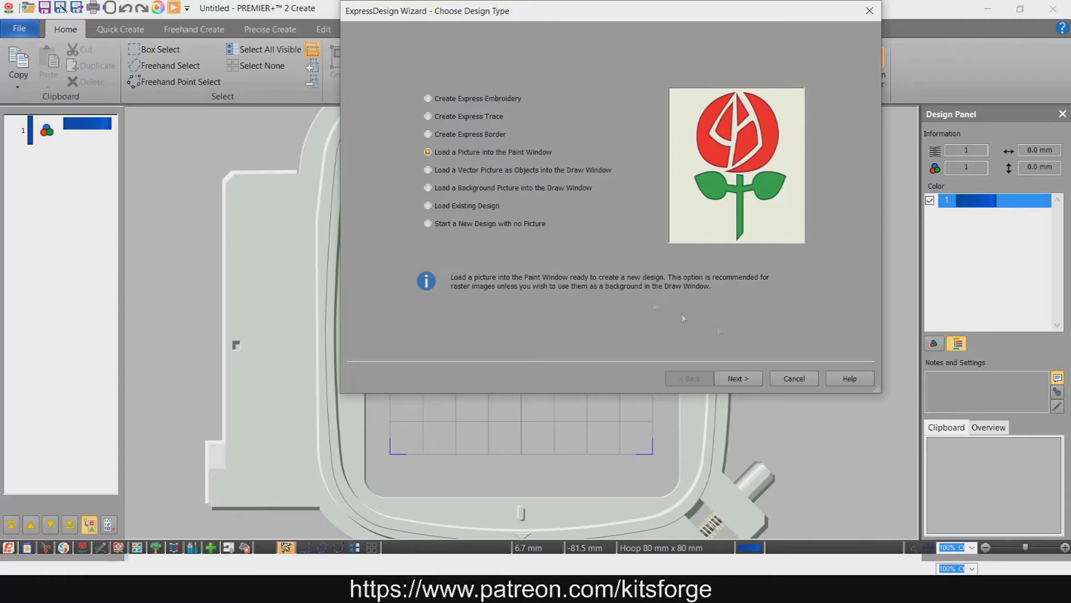
{"action": "left_click", "coordinate": [751, 381]}
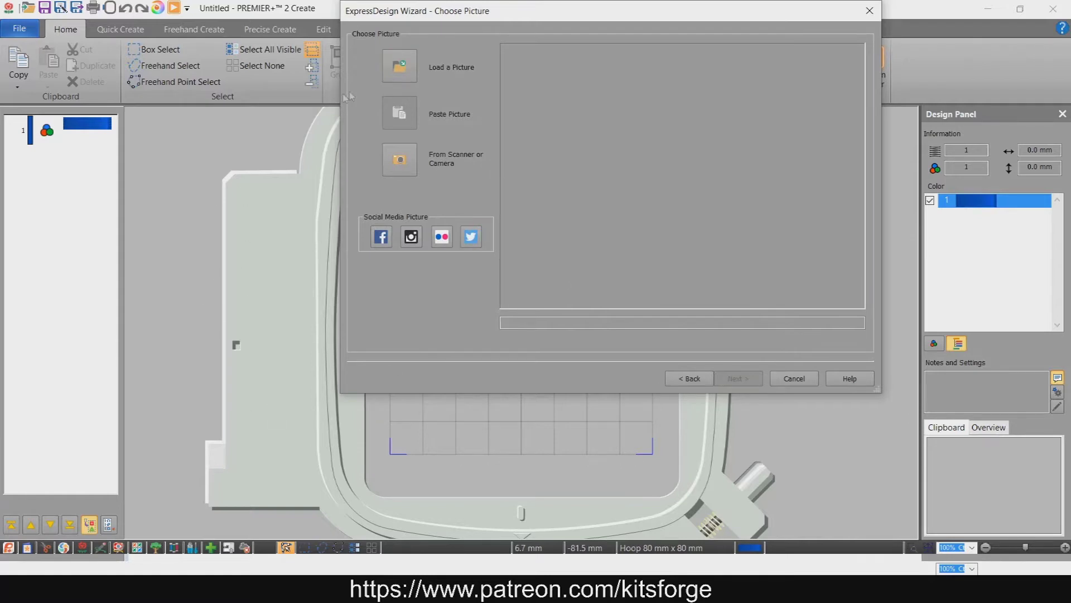
{"action": "left_click", "coordinate": [409, 62]}
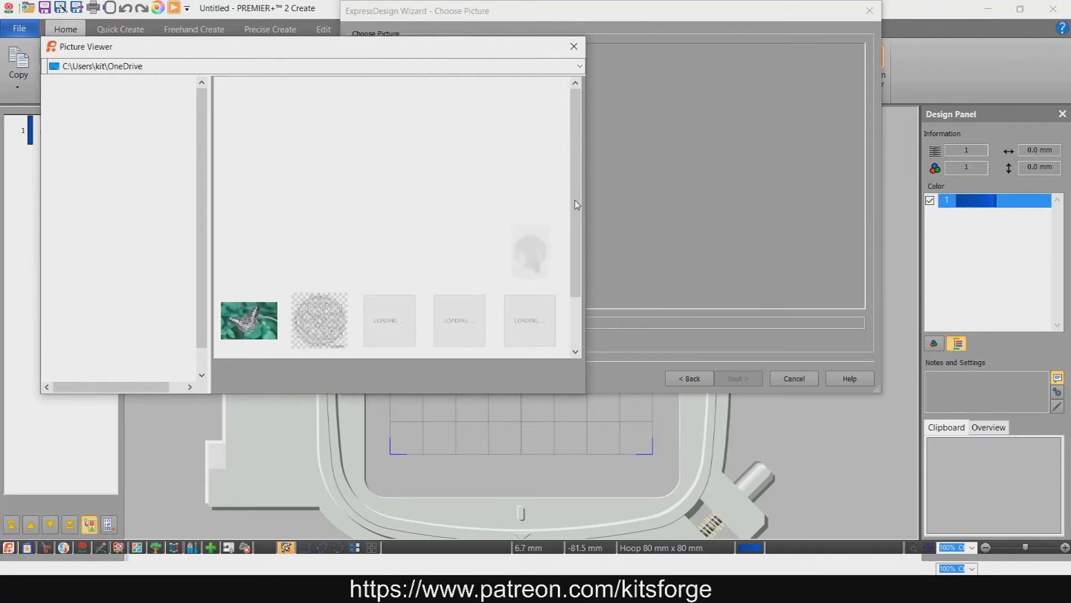
{"action": "left_click", "coordinate": [389, 254]}
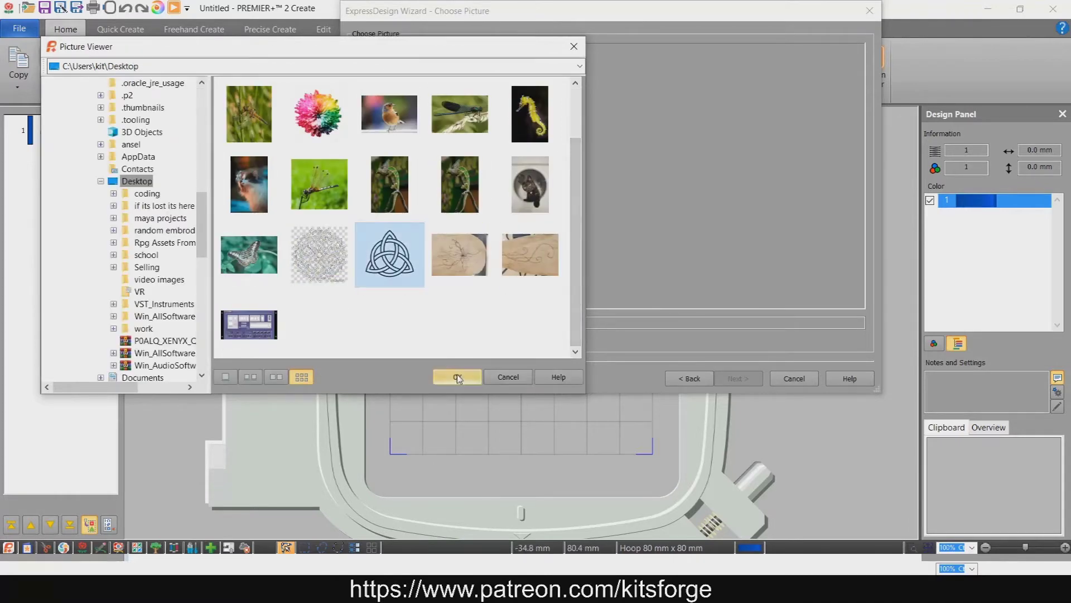
{"action": "left_click", "coordinate": [457, 377]}
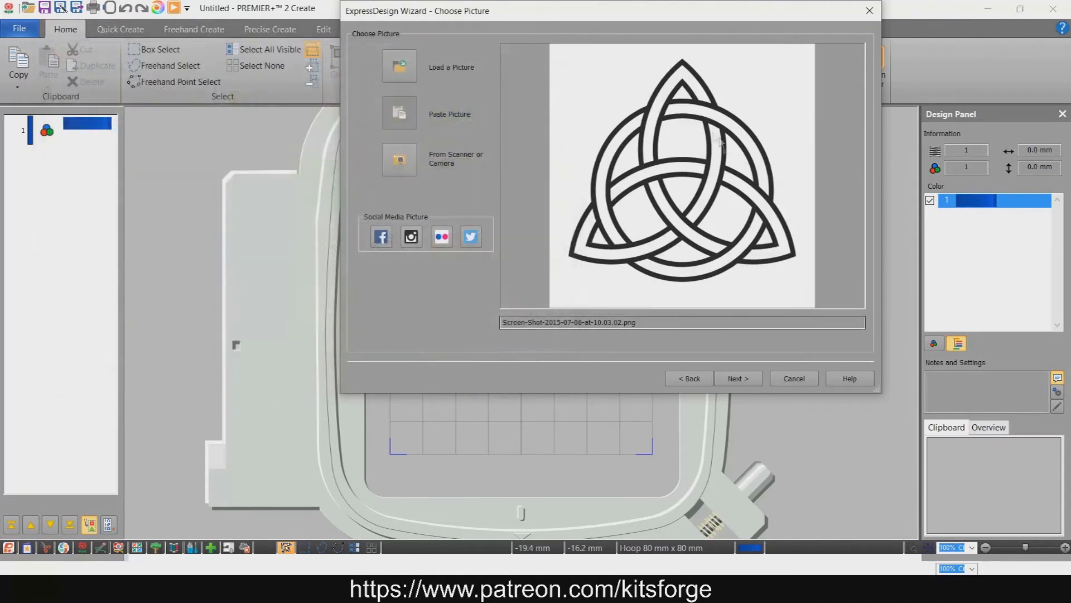
{"action": "left_click", "coordinate": [737, 379]}
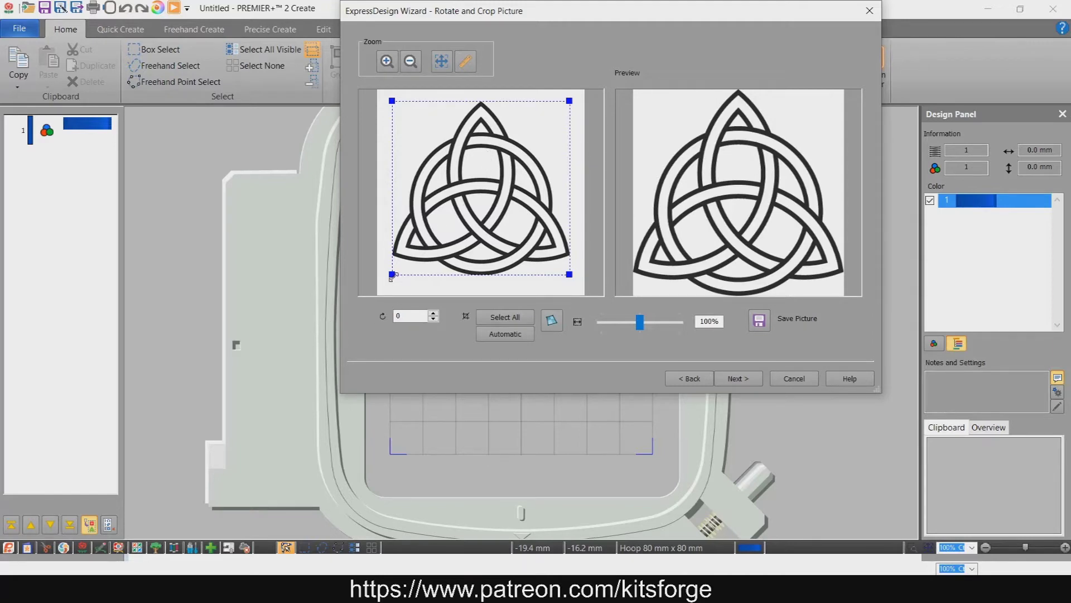
- Enlarge the crop frame slightly on all sides to leave a small margin around the knot, and accept the crop
{"action": "left_click_drag", "start_coordinate": [391, 276], "coordinate": [388, 279]}
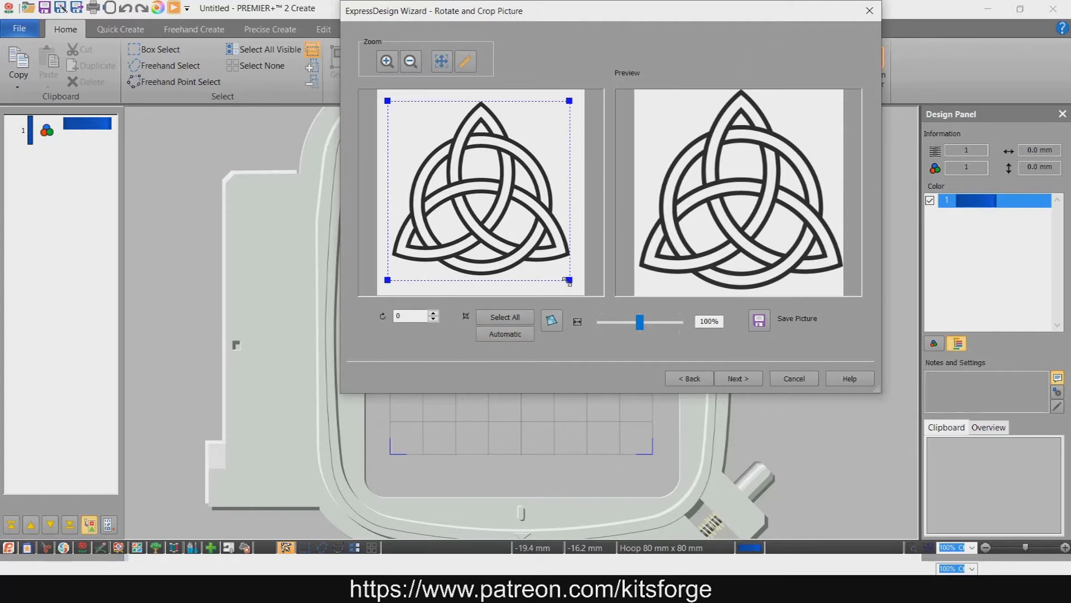
{"action": "left_click_drag", "start_coordinate": [569, 280], "coordinate": [574, 281]}
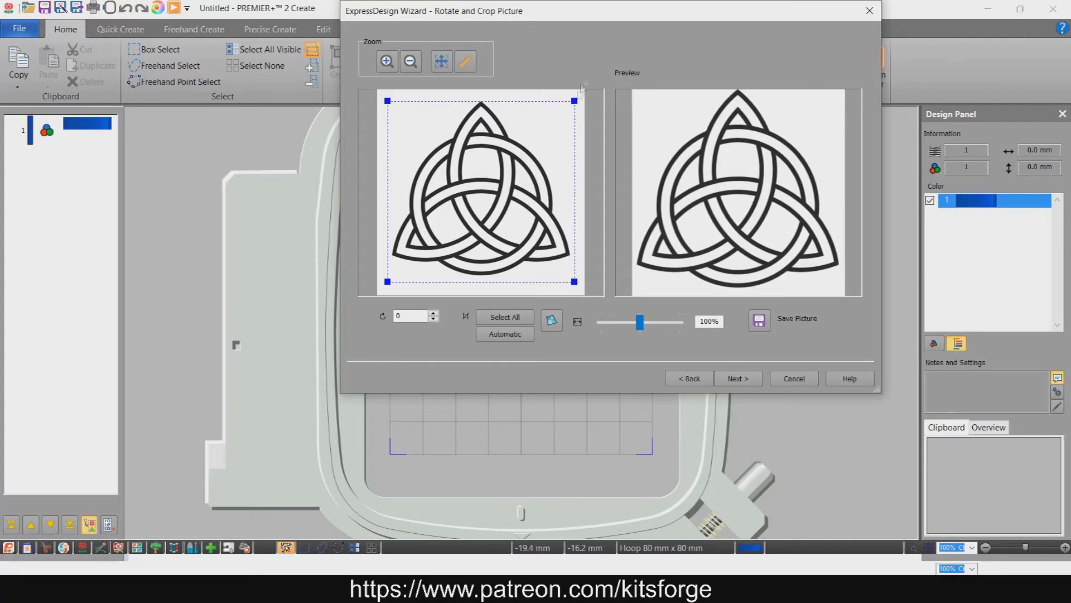
{"action": "left_click_drag", "start_coordinate": [575, 101], "coordinate": [575, 96]}
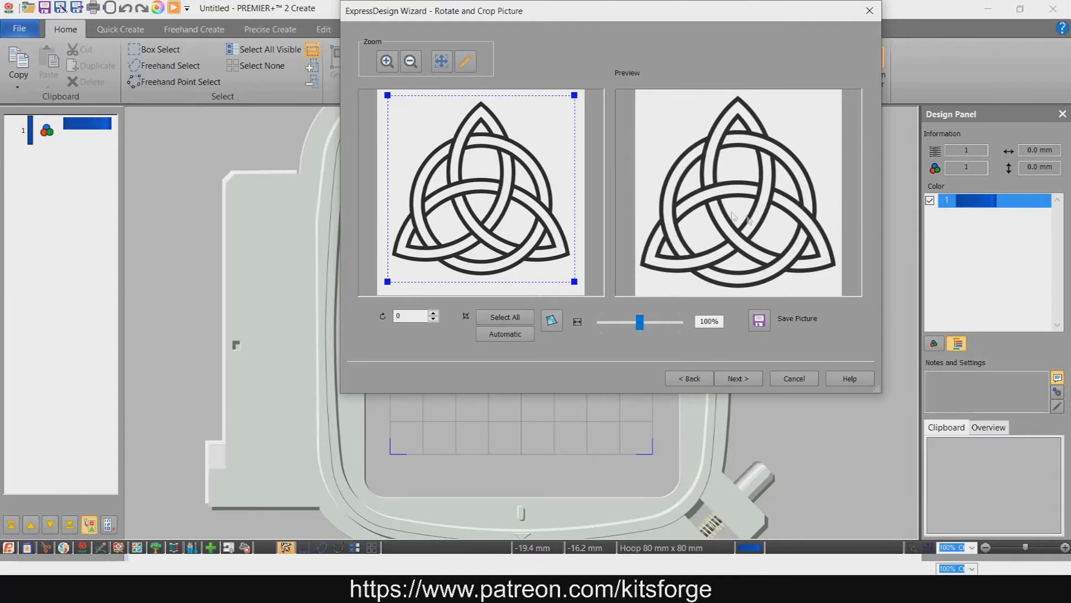
{"action": "left_click", "coordinate": [738, 378]}
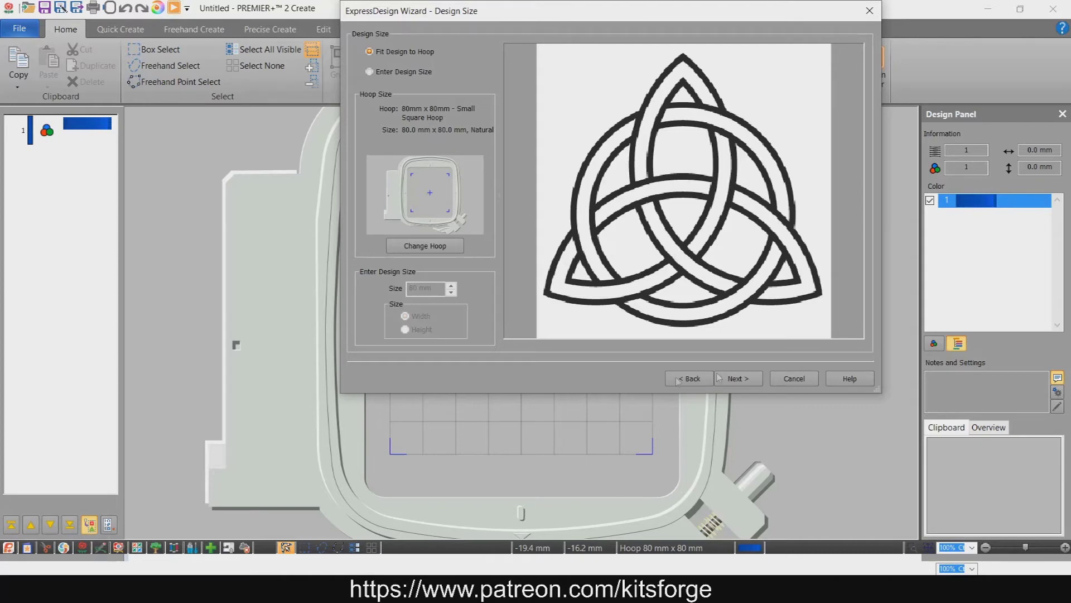
- Keep the design fitted to the 80 mm x 80 mm hoop, reduce the picture to 2 colors and finish the wizard
{"action": "left_click", "coordinate": [738, 378]}
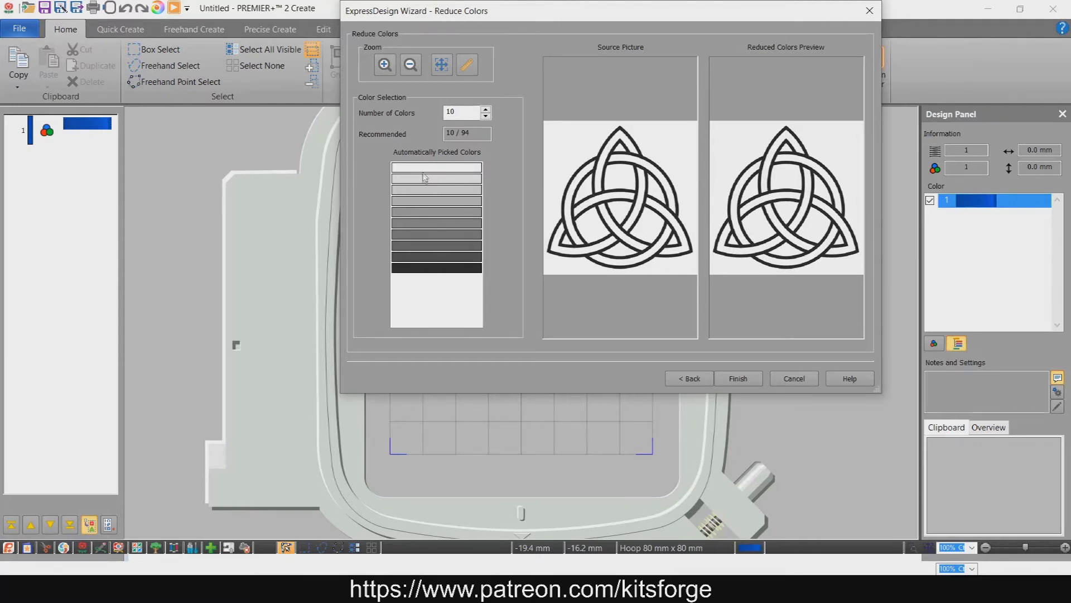
{"action": "left_click", "coordinate": [486, 116]}
{"action": "left_click", "coordinate": [486, 116]}
{"action": "left_click", "coordinate": [486, 116]}
{"action": "left_click", "coordinate": [487, 110]}
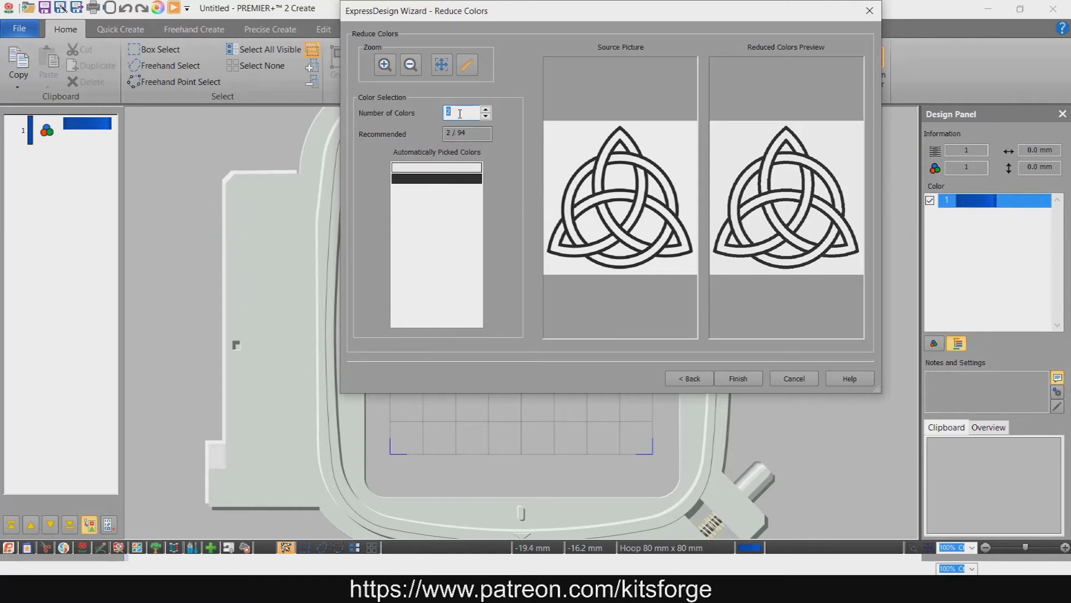
{"action": "left_click", "coordinate": [737, 382]}
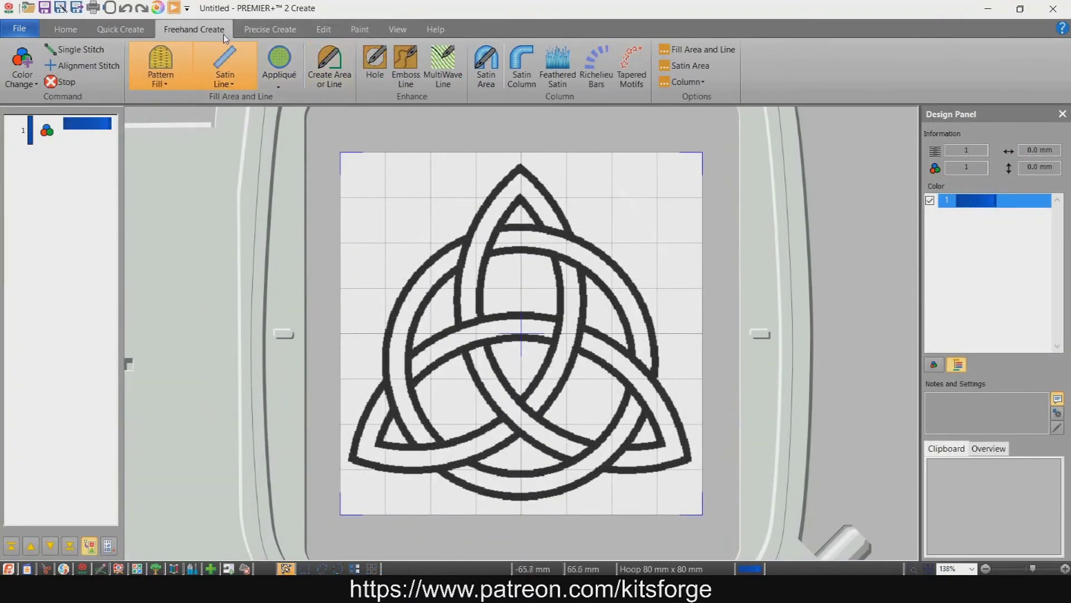
- Turn off the Satin Line for quick-created shapes, leaving only Pattern Fill active
{"action": "left_click", "coordinate": [263, 30]}
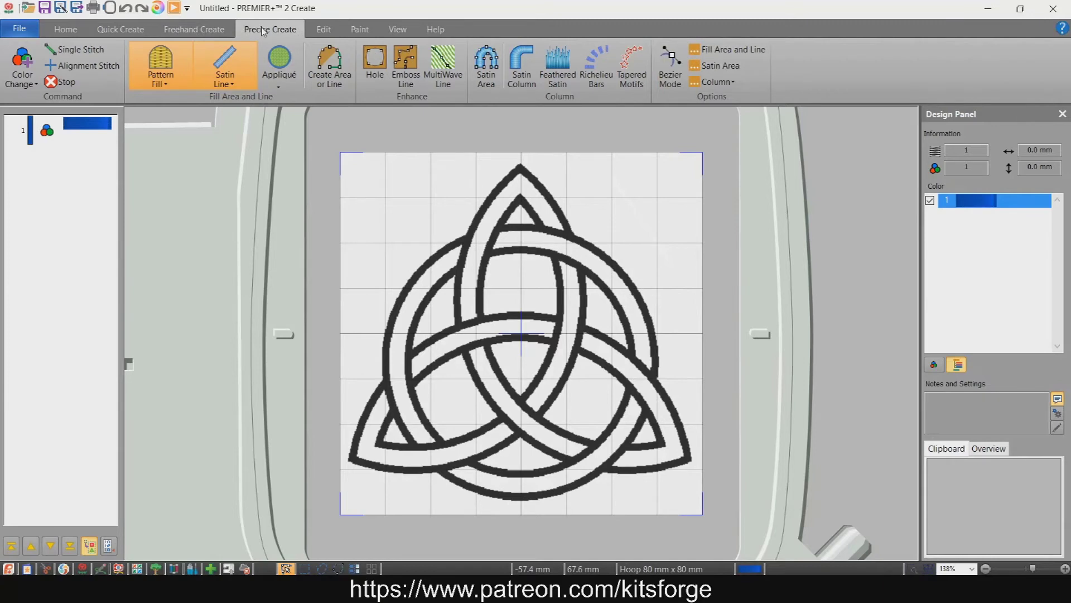
{"action": "left_click", "coordinate": [134, 34]}
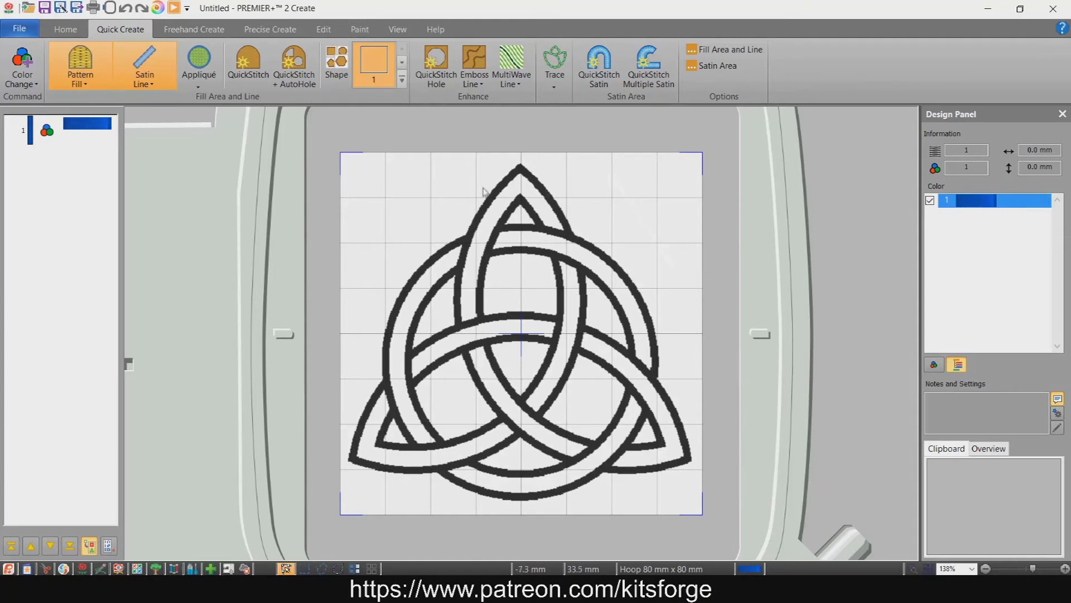
{"action": "left_click", "coordinate": [139, 66]}
- Try a QuickStitch pattern fill on the black knot outline with color tolerance 10, and undo the fill
{"action": "left_click", "coordinate": [248, 64]}
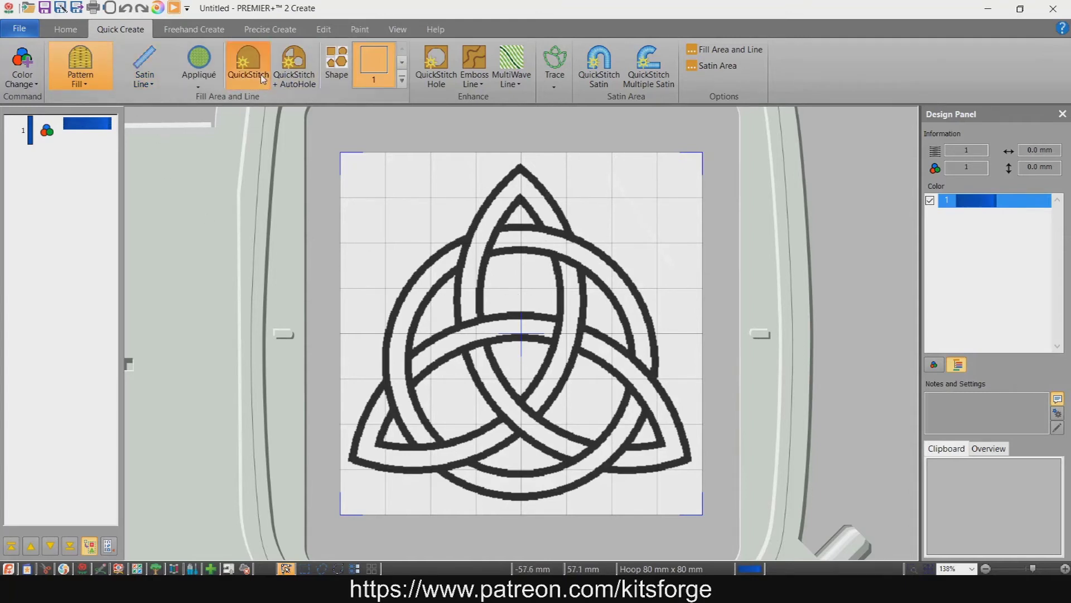
{"action": "left_click", "coordinate": [495, 197]}
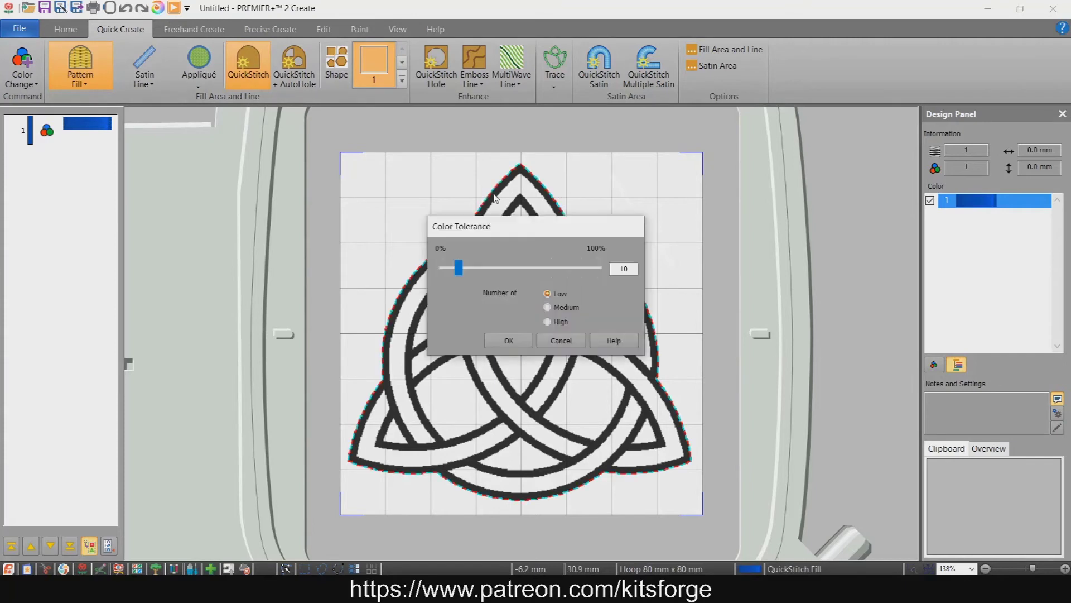
{"action": "left_click_drag", "start_coordinate": [535, 232], "coordinate": [973, 178]}
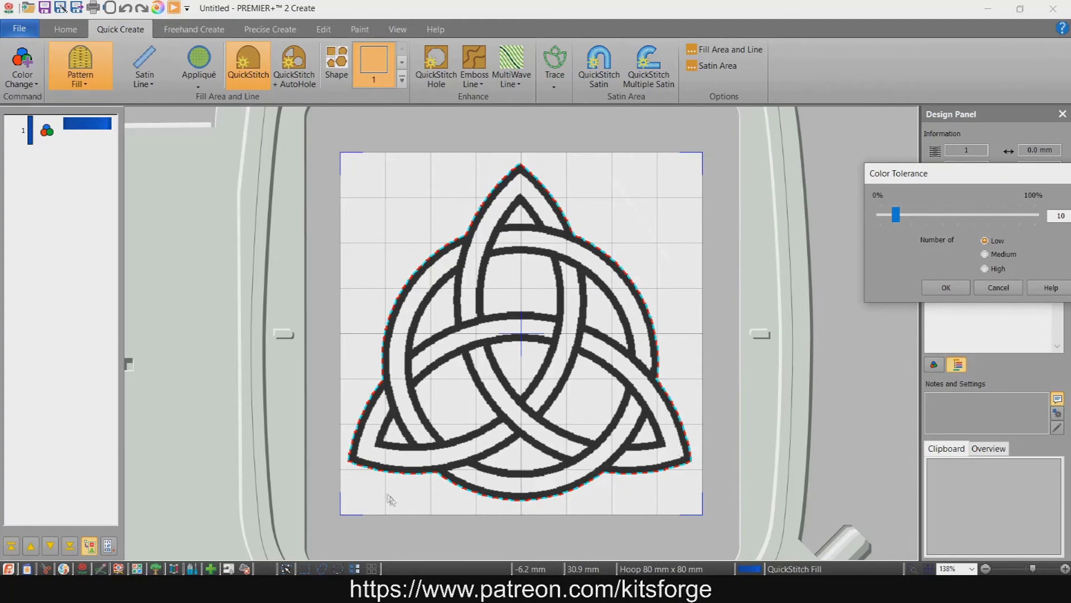
{"action": "left_click_drag", "start_coordinate": [973, 172], "coordinate": [563, 121]}
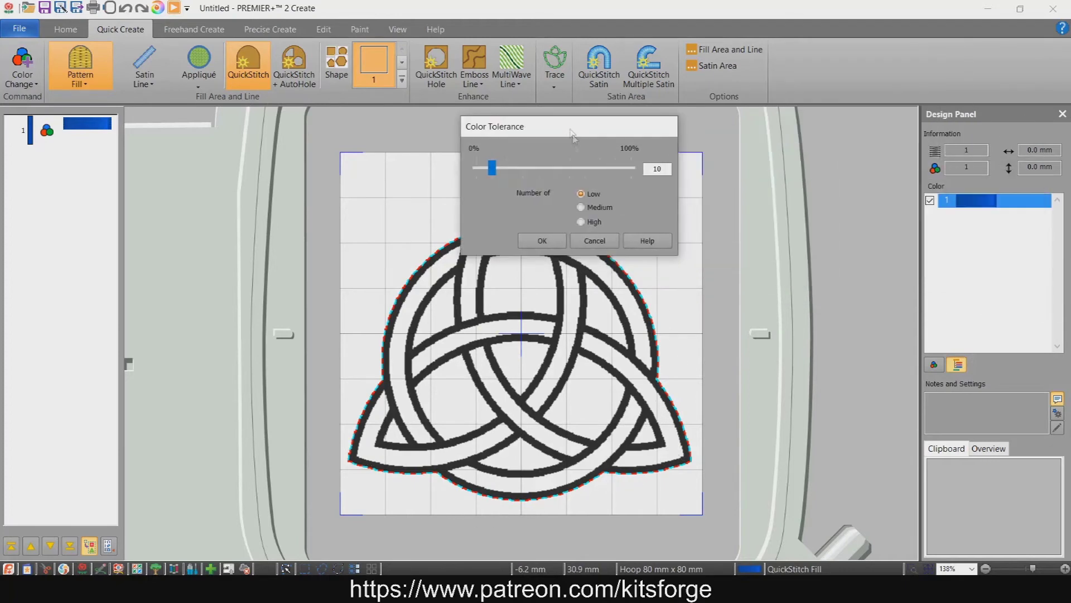
{"action": "left_click", "coordinate": [540, 241]}
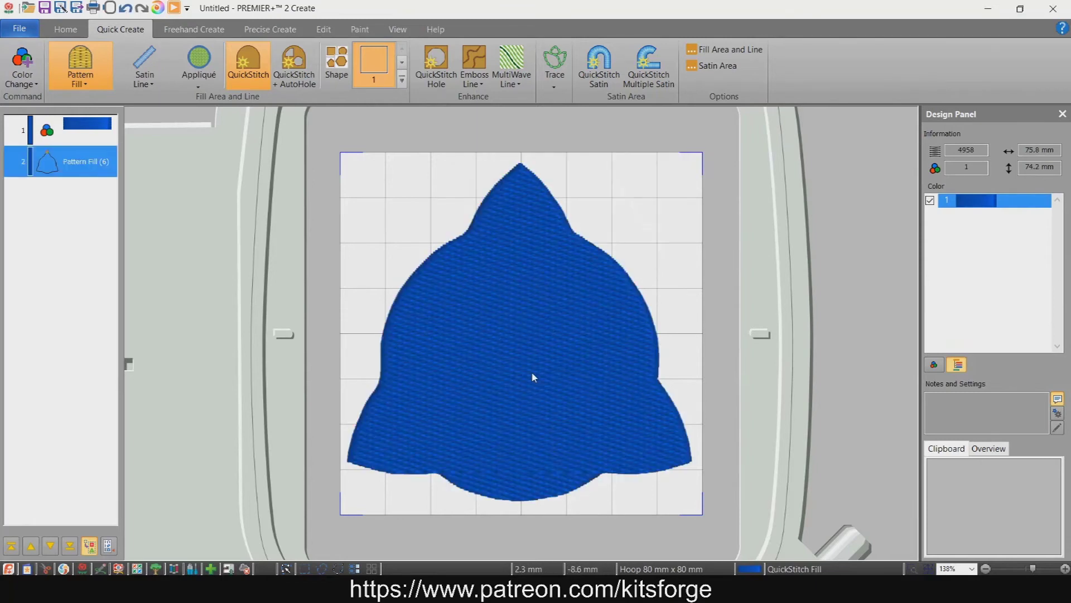
{"action": "key", "text": "ctrl+z"}
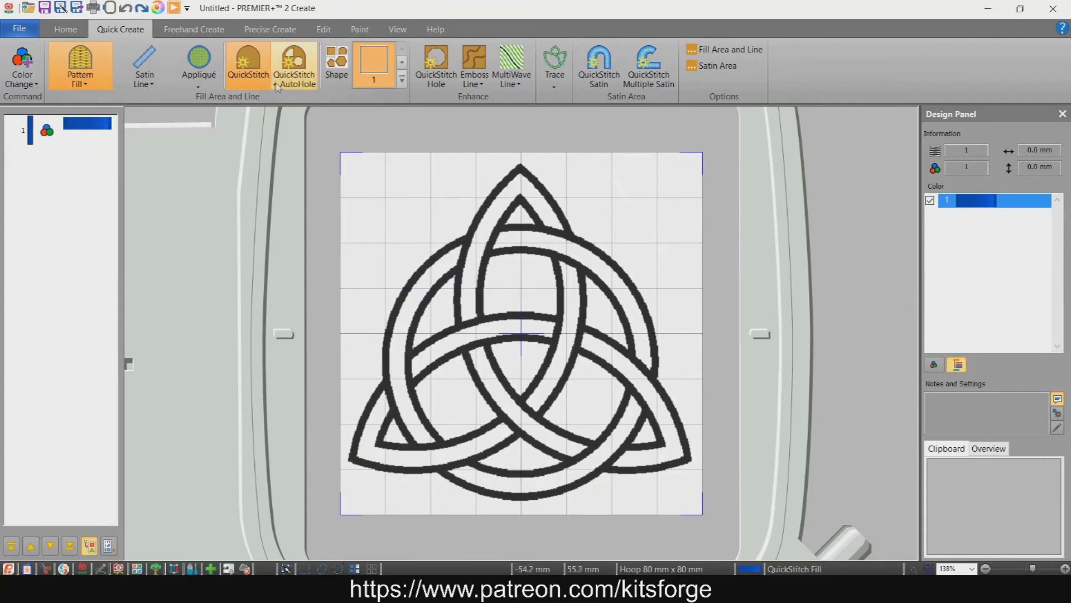
- Fill the black knot outline with QuickStitch + AutoHole at color tolerance 10 and the Low setting
{"action": "left_click", "coordinate": [302, 77]}
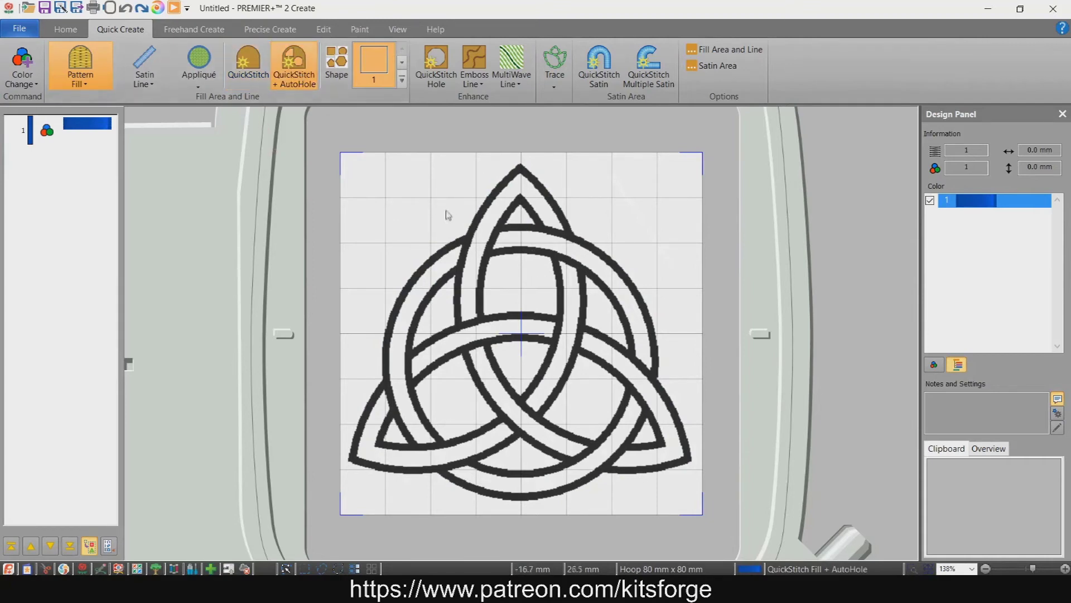
{"action": "left_click", "coordinate": [498, 201]}
{"action": "left_click_drag", "start_coordinate": [505, 227], "coordinate": [835, 230]}
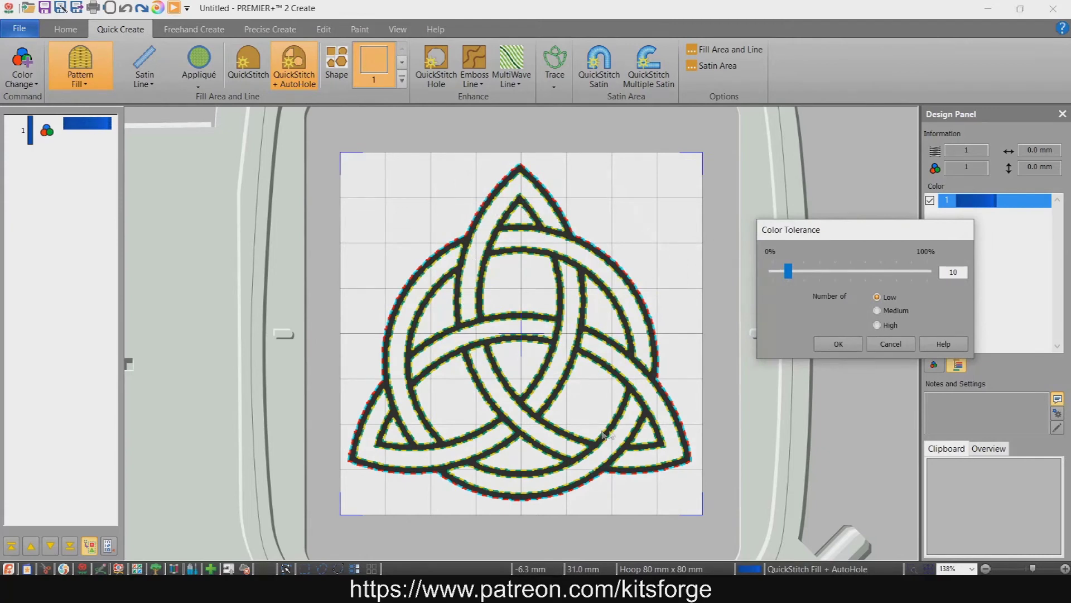
{"action": "left_click", "coordinate": [838, 343]}
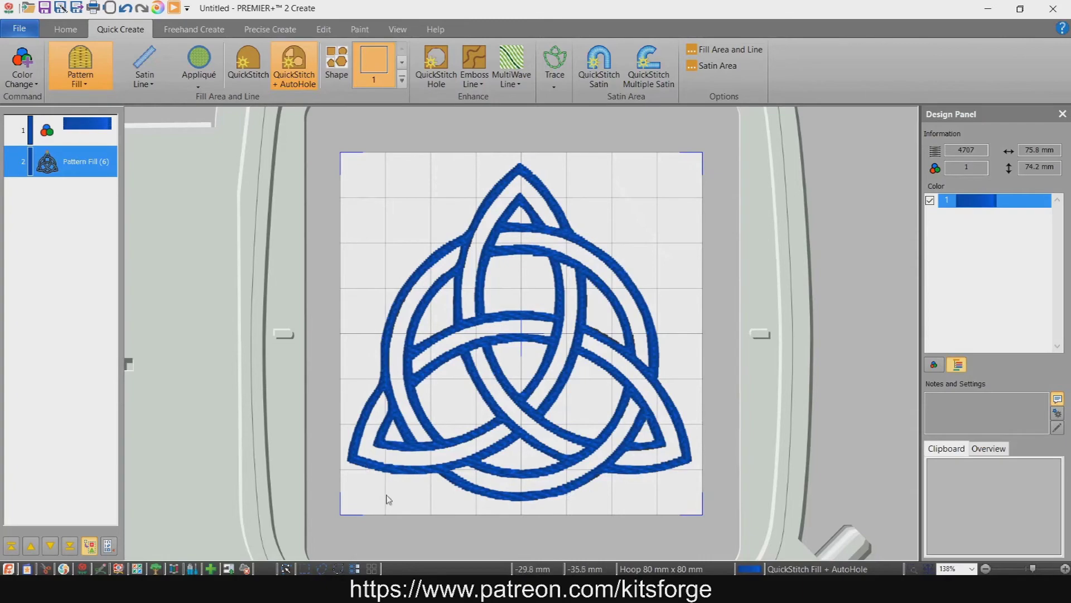
- Examine the stitched knot up close in Life View, close the preview and undo the AutoHole fill
{"action": "left_click", "coordinate": [158, 8]}
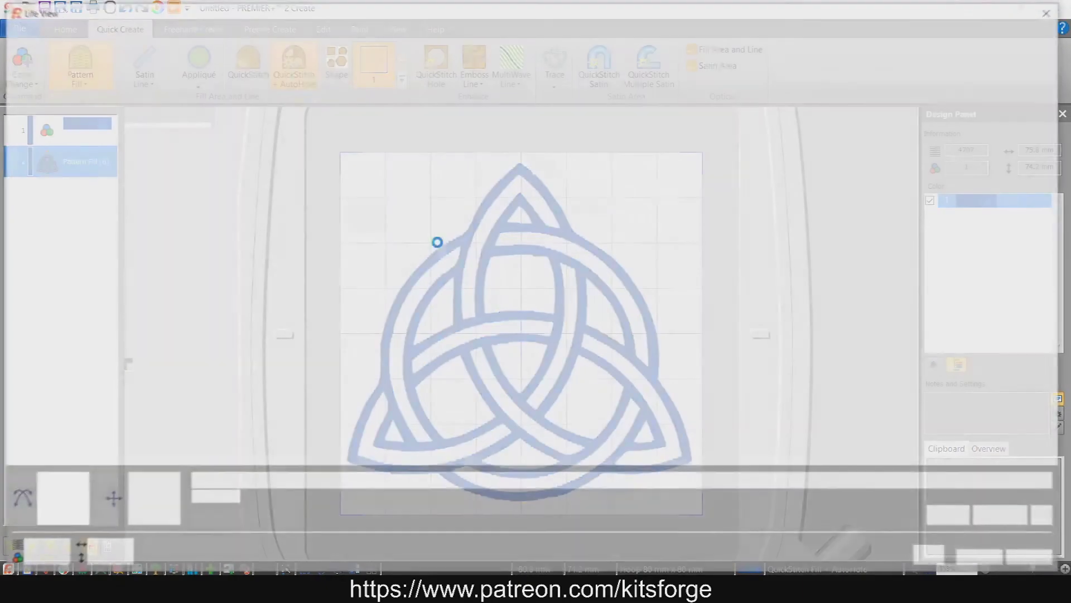
{"action": "scroll", "coordinate": [590, 315], "scroll_direction": "up", "scroll_amount": 5}
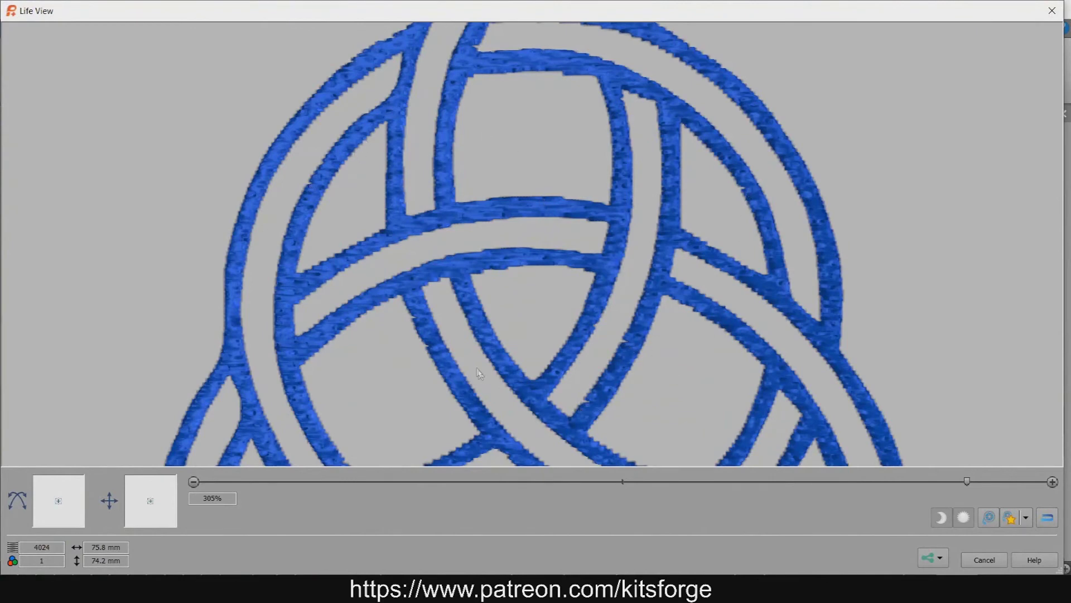
{"action": "scroll", "coordinate": [546, 269], "scroll_direction": "down", "scroll_amount": 6}
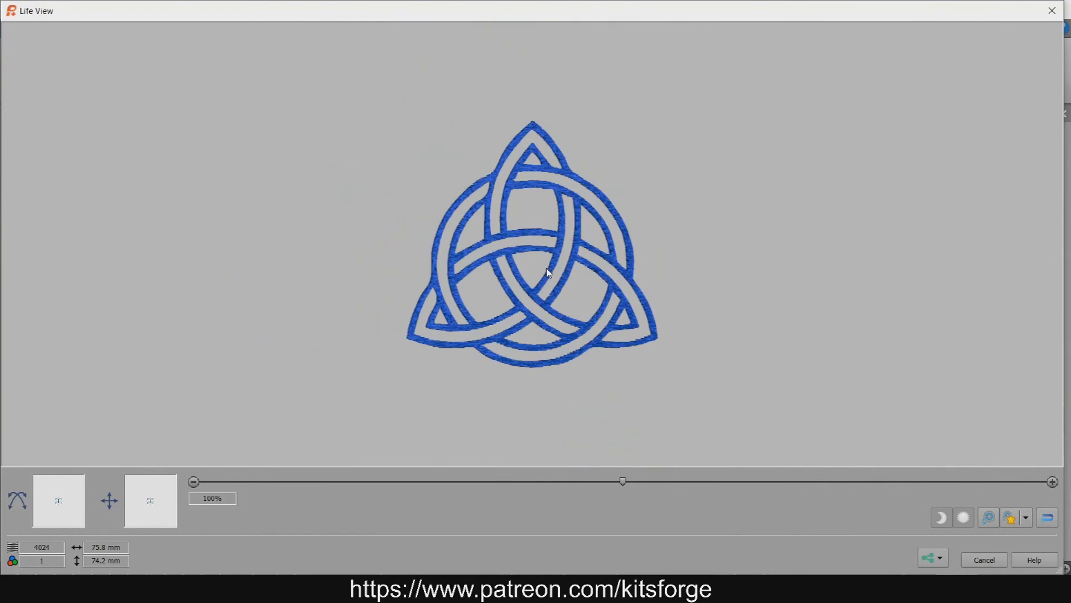
{"action": "scroll", "coordinate": [557, 294], "scroll_direction": "up", "scroll_amount": 7}
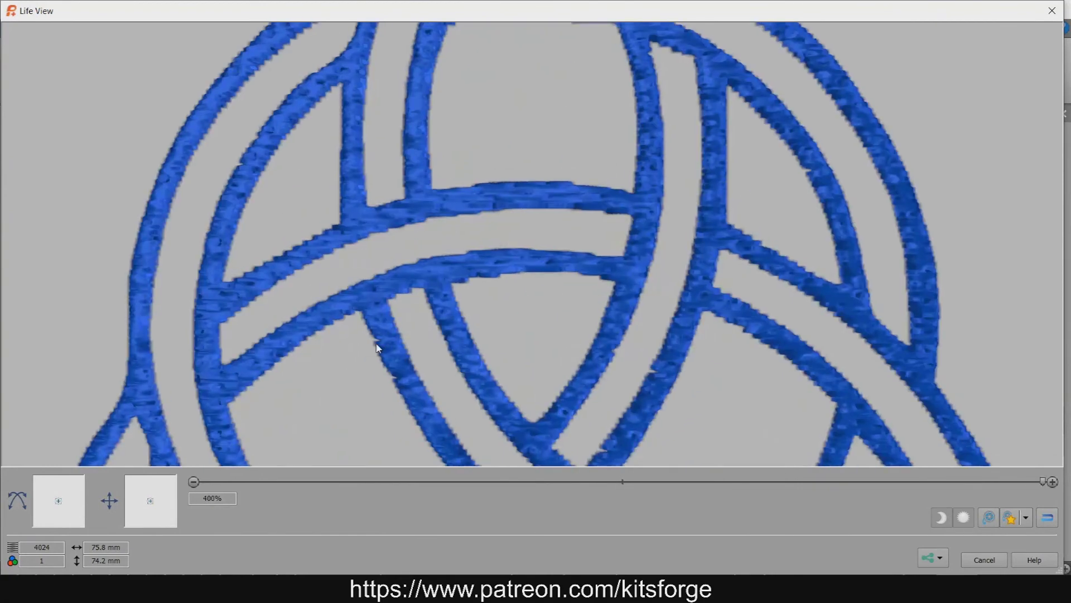
{"action": "left_click", "coordinate": [984, 559]}
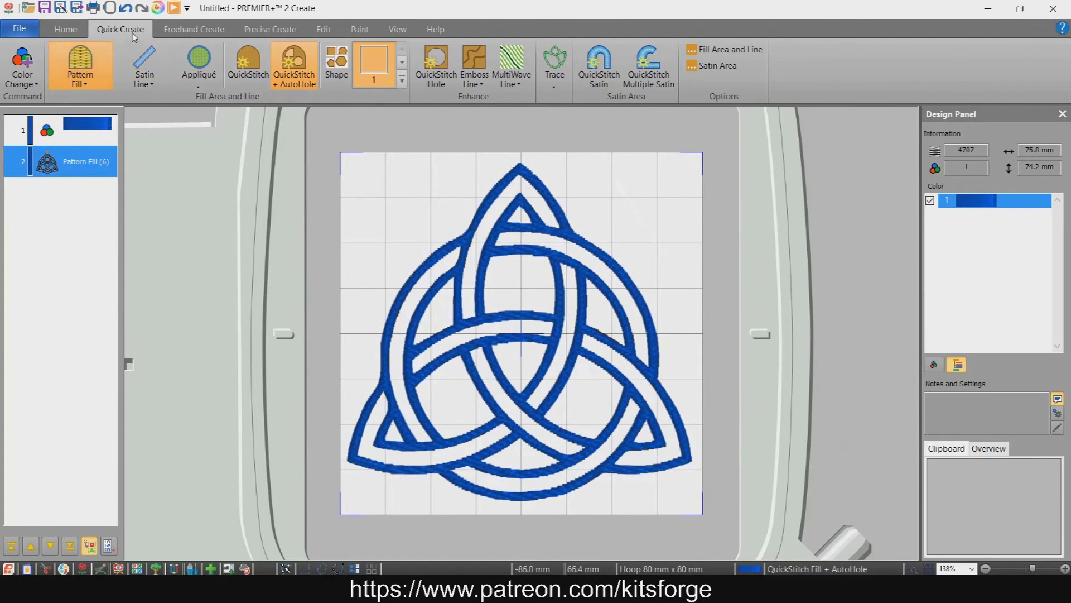
{"action": "left_click", "coordinate": [512, 473]}
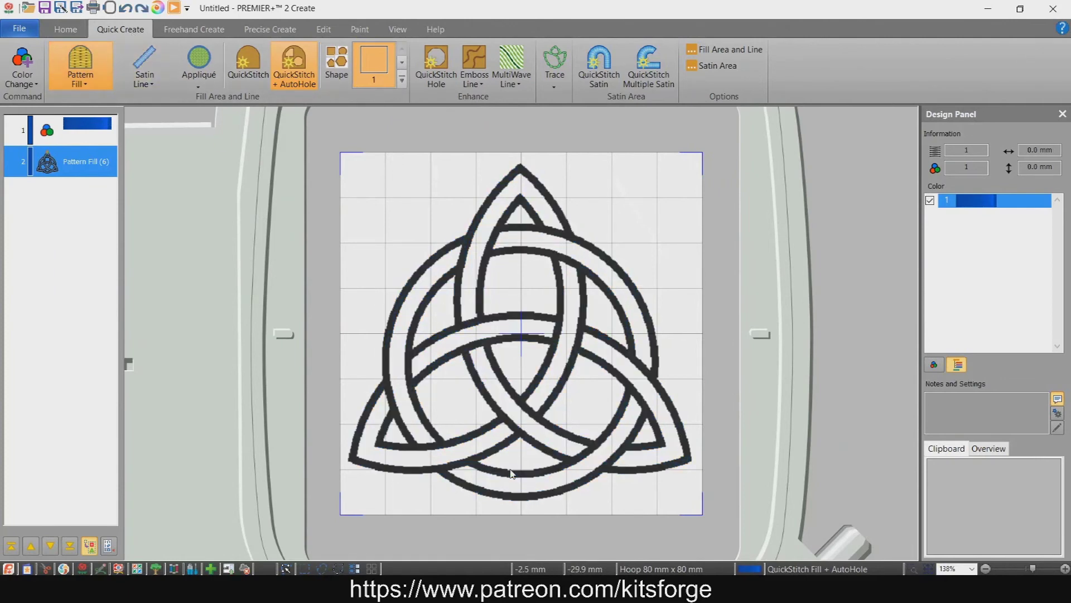
- Try tracing freehand pattern-fill areas over the knot's left circular band and its upper-left arc, and undo both areas
{"action": "left_click", "coordinate": [223, 29]}
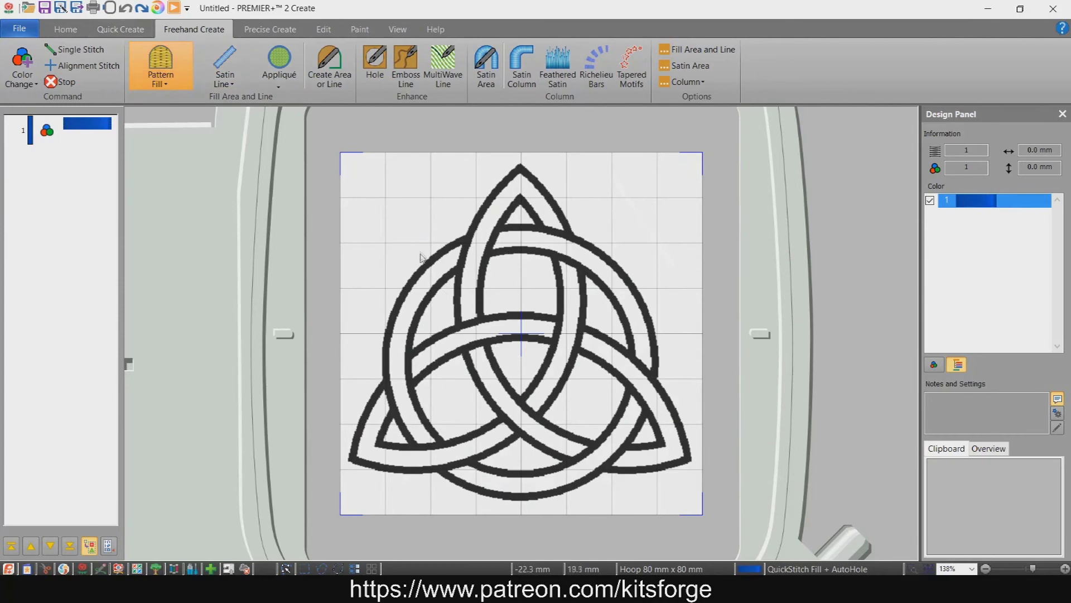
{"action": "left_click", "coordinate": [329, 63]}
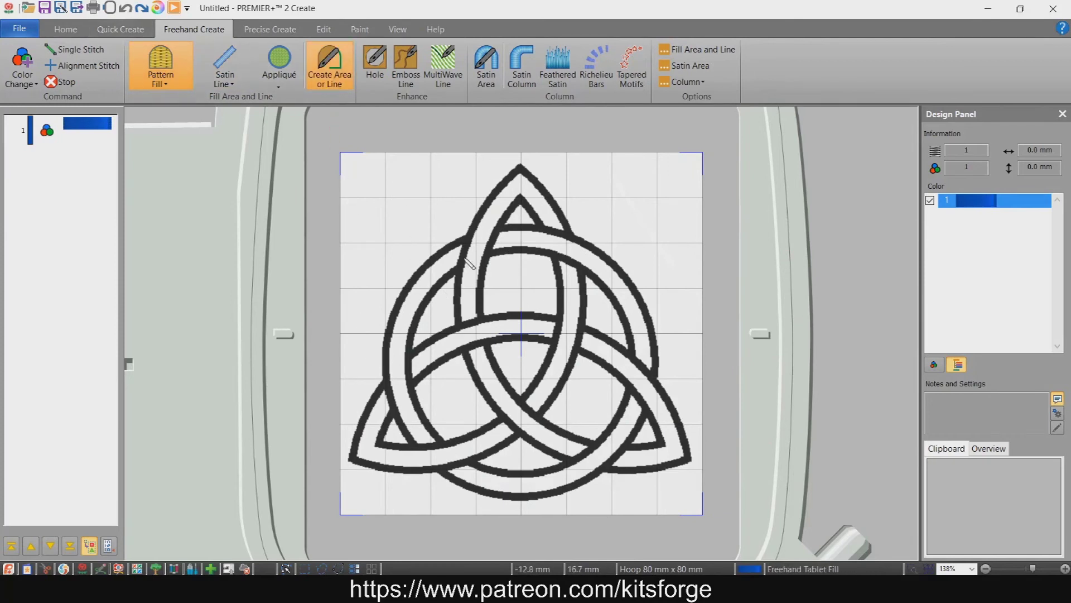
{"action": "mouse_move", "coordinate": [467, 240]}
{"action": "left_mouse_down"}
{"action": "mouse_move", "coordinate": [412, 289]}
{"action": "mouse_move", "coordinate": [387, 374]}
{"action": "mouse_move", "coordinate": [422, 454]}
{"action": "mouse_move", "coordinate": [452, 454]}
{"action": "mouse_move", "coordinate": [412, 399]}
{"action": "mouse_move", "coordinate": [409, 343]}
{"action": "mouse_move", "coordinate": [464, 236]}
{"action": "left_mouse_up"}
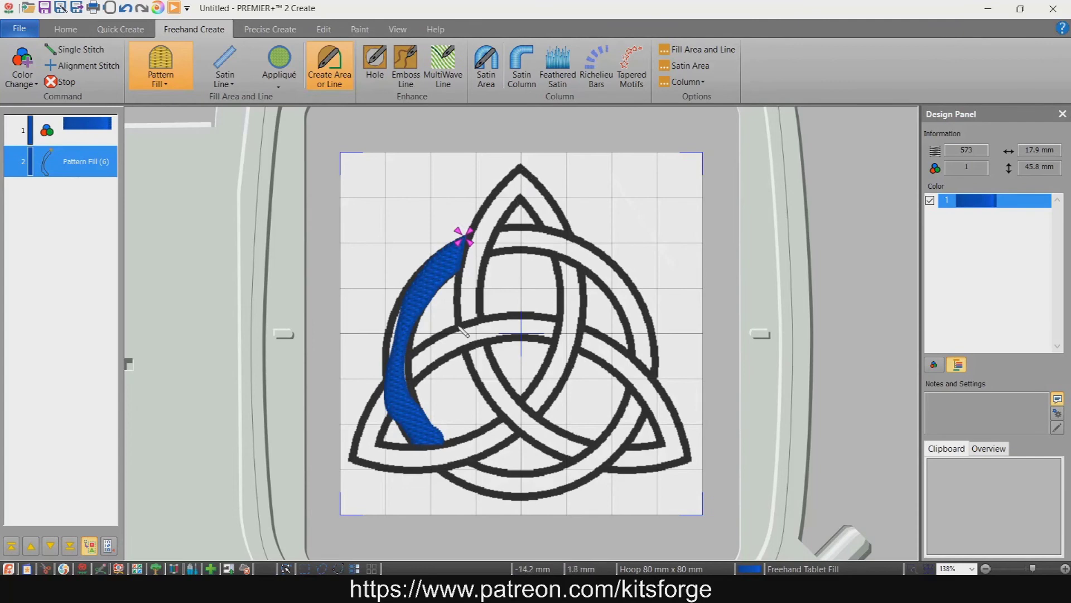
{"action": "mouse_move", "coordinate": [455, 327]}
{"action": "left_mouse_down"}
{"action": "mouse_move", "coordinate": [472, 215]}
{"action": "mouse_move", "coordinate": [521, 165]}
{"action": "mouse_move", "coordinate": [476, 230]}
{"action": "mouse_move", "coordinate": [456, 328]}
{"action": "left_mouse_up"}
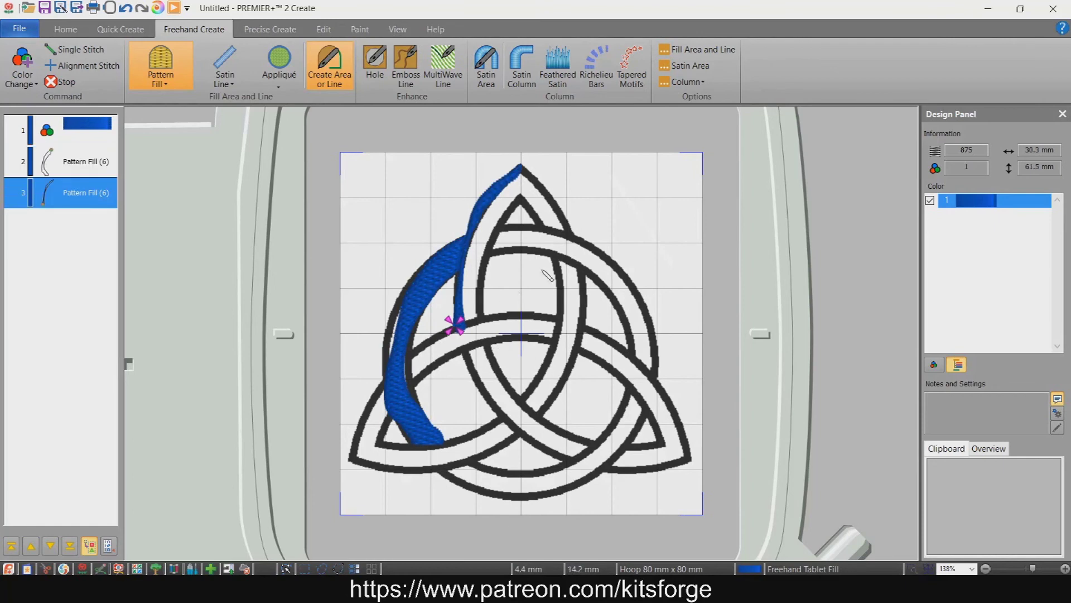
{"action": "key", "text": "ctrl+z"}
{"action": "key", "text": "ctrl+z"}
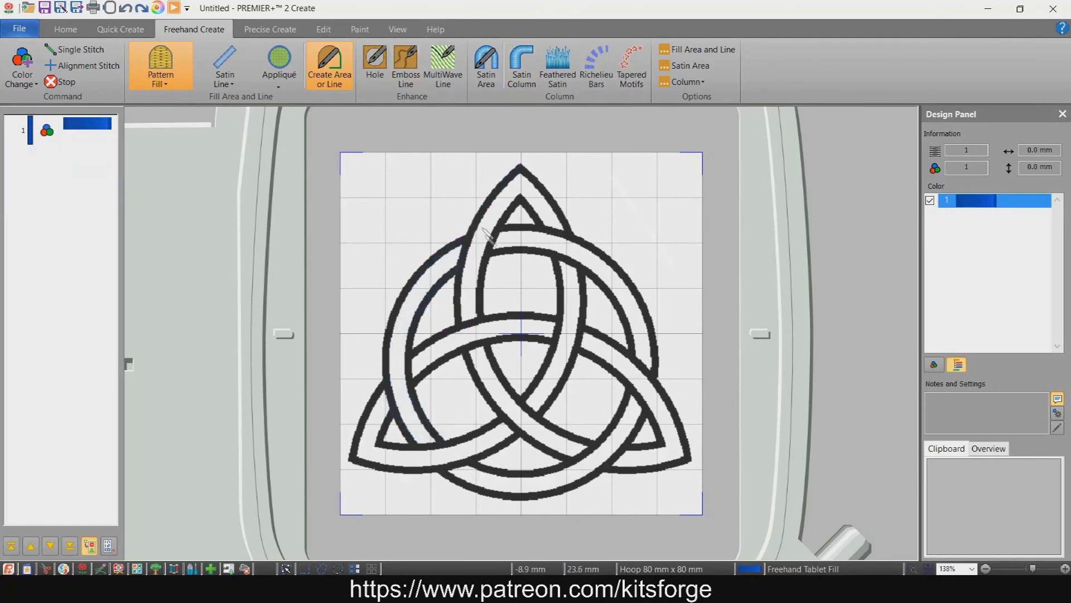